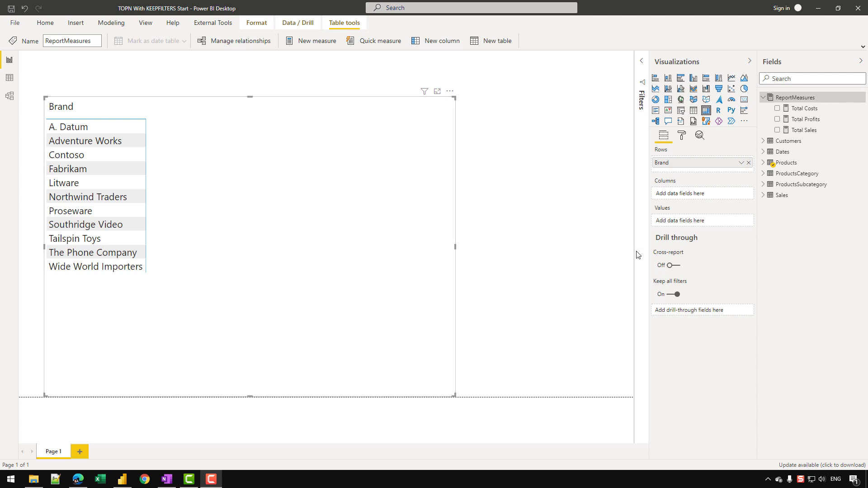
Create a new measure named TOP Brands in ReportMeasures and define its variable N as 4
{"action": "right_click", "coordinate": [795, 130]}
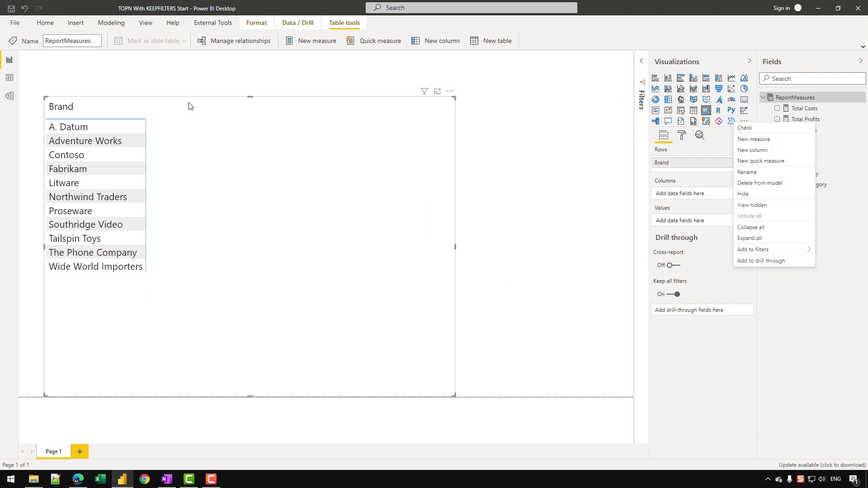
{"action": "left_click", "coordinate": [765, 139]}
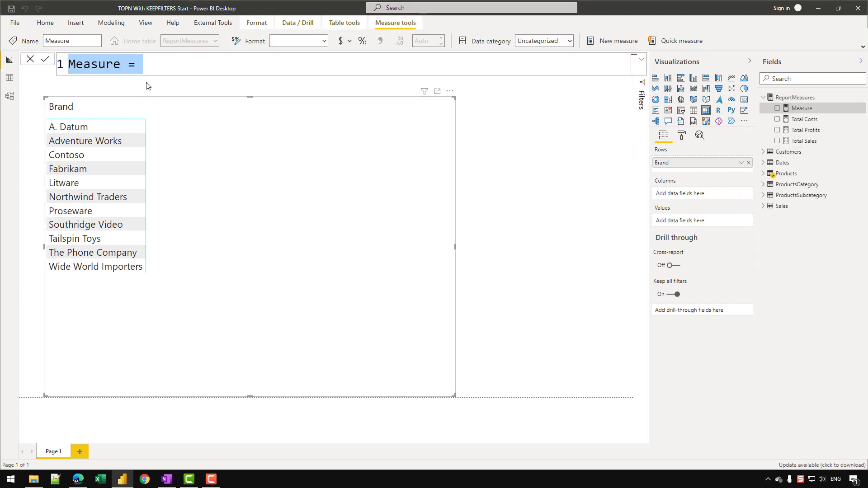
{"action": "type", "text": "TOPN"}
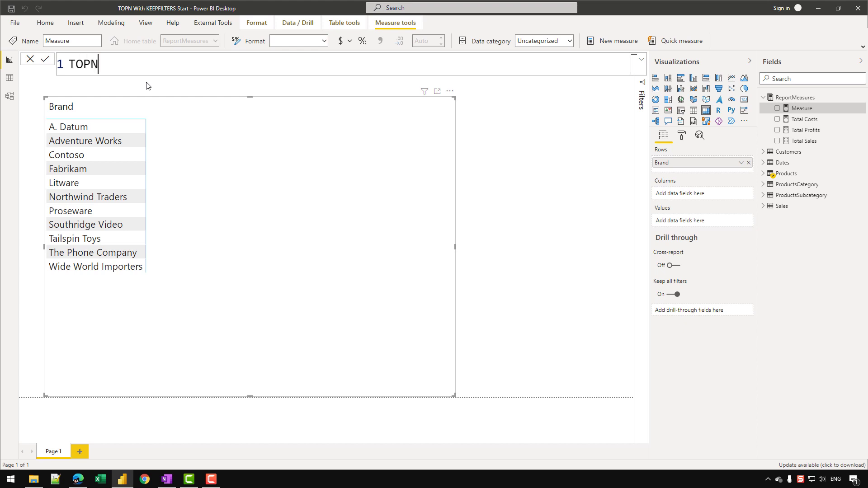
{"action": "key", "text": "BackSpace"}
{"action": "type", "text": "Brands ="}
{"action": "key", "text": "shift+Return"}
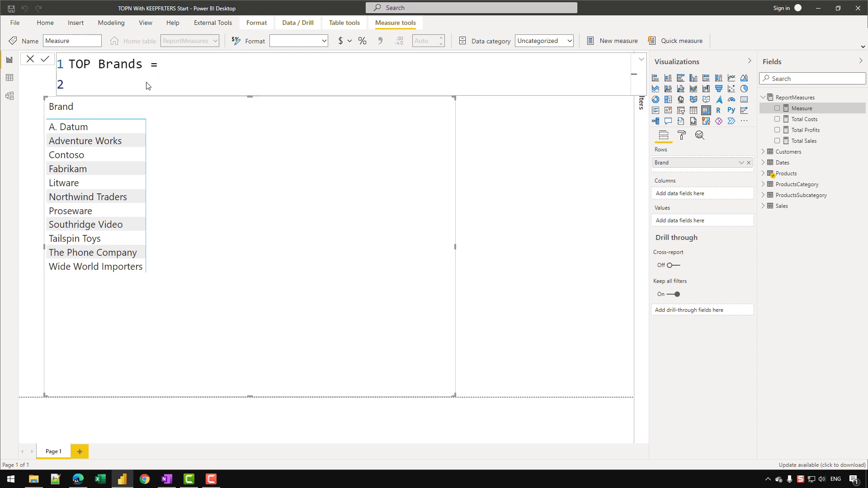
{"action": "type", "text": "VAR N ="}
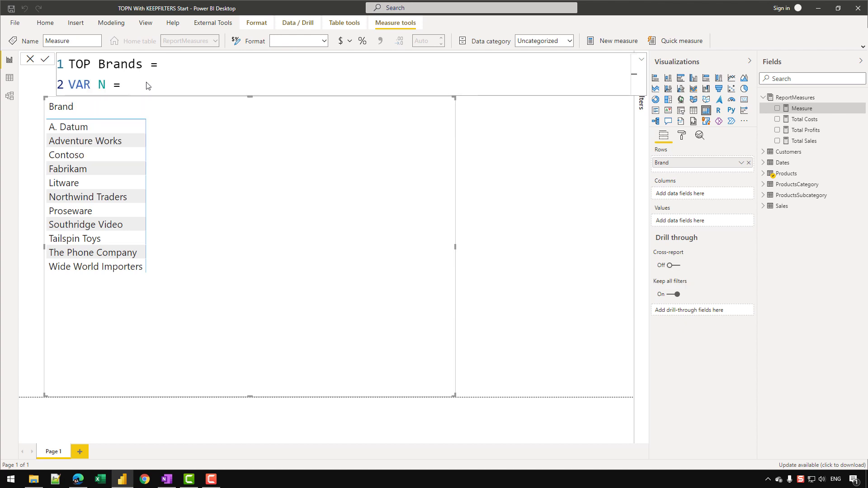
{"action": "type", "text": "4"}
{"action": "key", "text": "Return"}
Add a TopBrands variable that starts a TOPN of N rows over ALL ( Products[Brand] )
{"action": "type", "text": "VAR"}
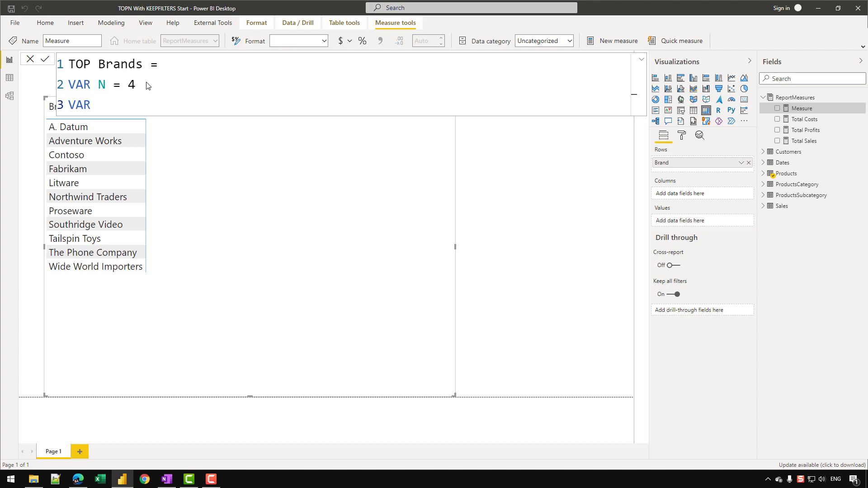
{"action": "type", "text": "TopBrands ="}
{"action": "key", "text": "Return"}
{"action": "key", "text": "Tab"}
{"action": "type", "text": "TOPN"}
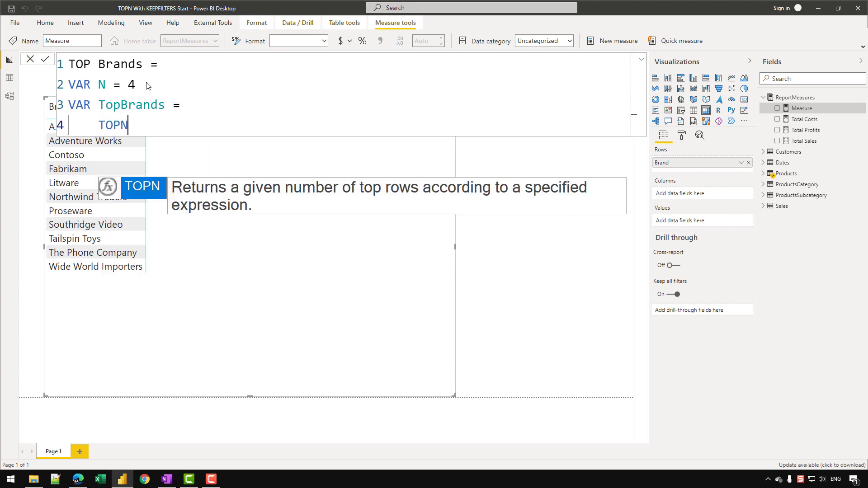
{"action": "type", "text": " ( N, "}
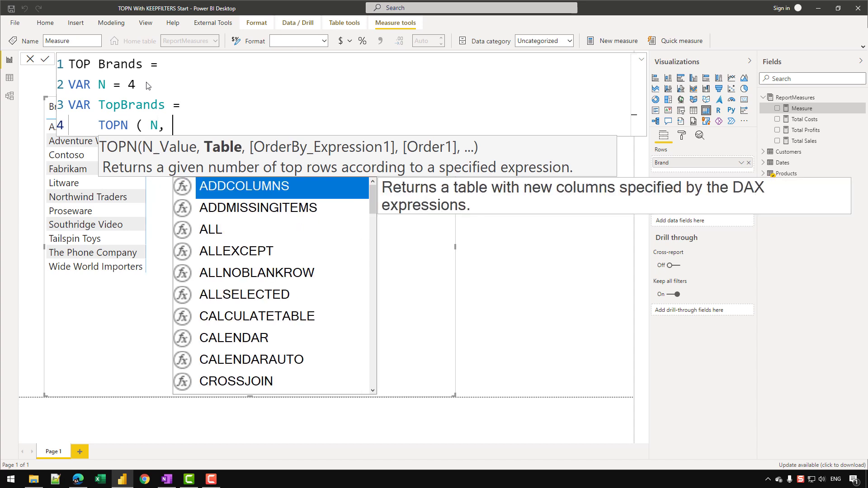
{"action": "type", "text": "ALL ("}
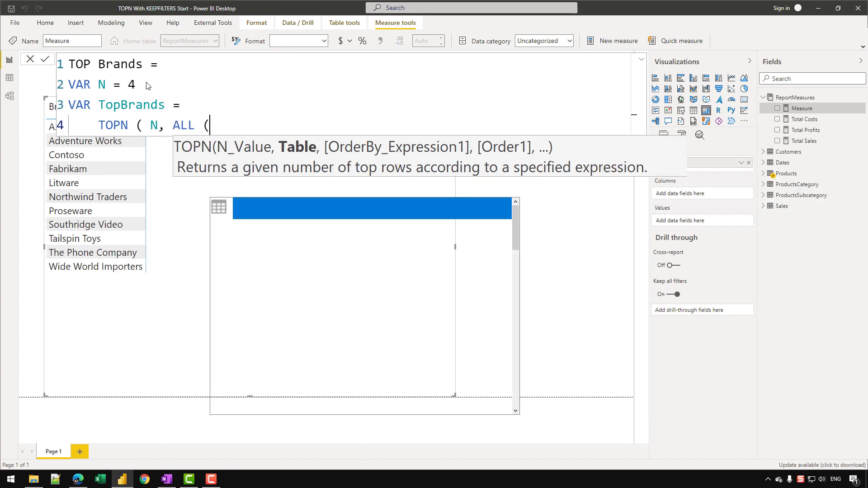
{"action": "type", "text": " PRODUcts[Brand] ), "}
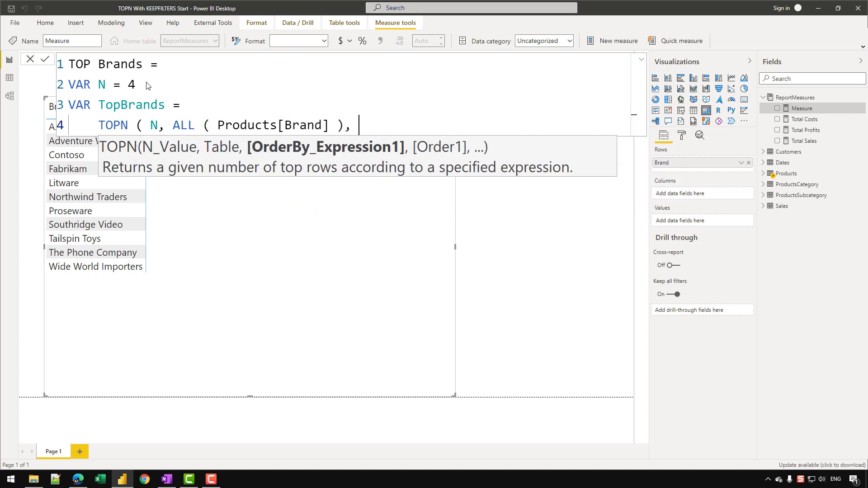
Complete the TOPN expression by ordering on [Total Sales] with DESC
{"action": "type", "text": "["}
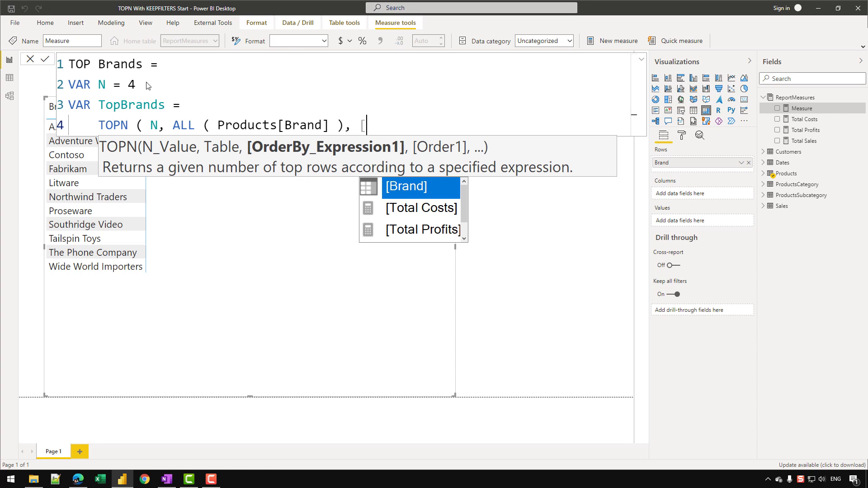
{"action": "type", "text": "TAO"}
{"action": "key", "text": "BackSpace"}
{"action": "key", "text": "BackSpace"}
{"action": "type", "text": "OTAL S"}
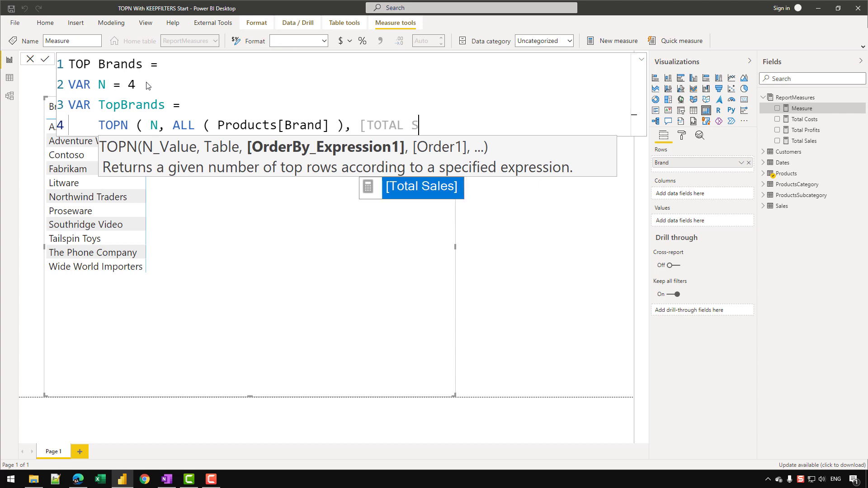
{"action": "key", "text": "Tab"}
{"action": "type", "text": ", "}
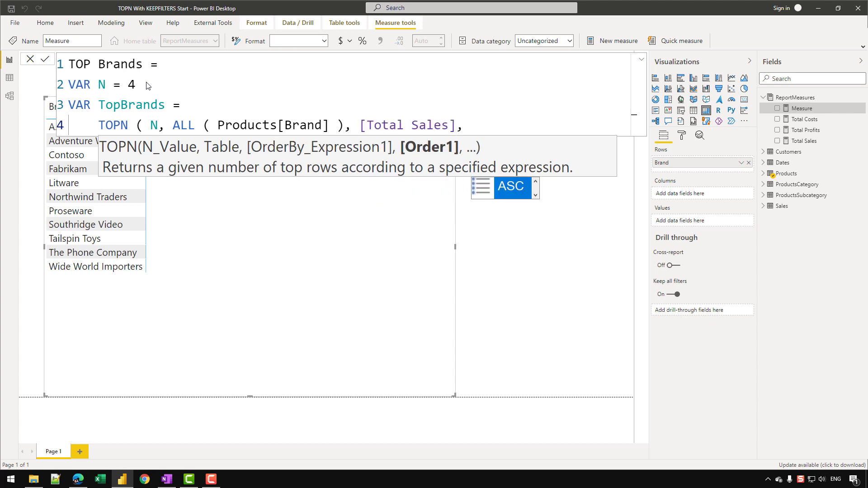
{"action": "type", "text": "DESC )"}
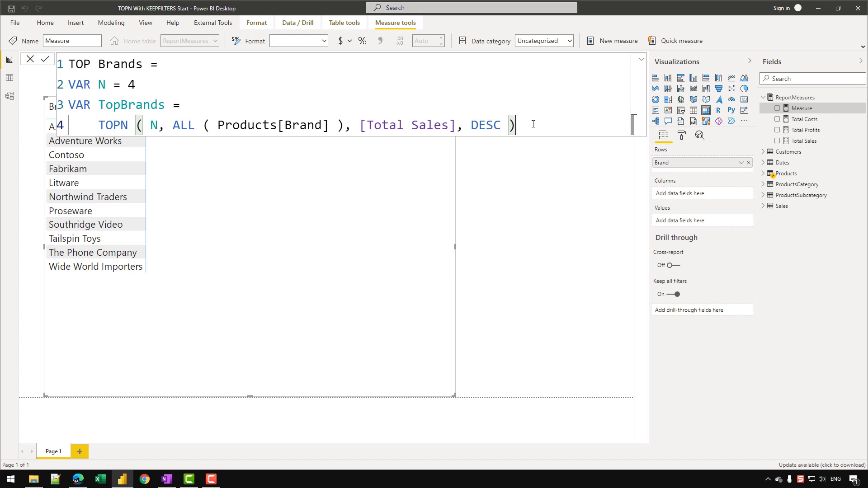
Add a Result variable below TopBrands that starts a CALCULATE of [Total Sales]
{"action": "key", "text": "shift+Return"}
{"action": "type", "text": "VAR Result ="}
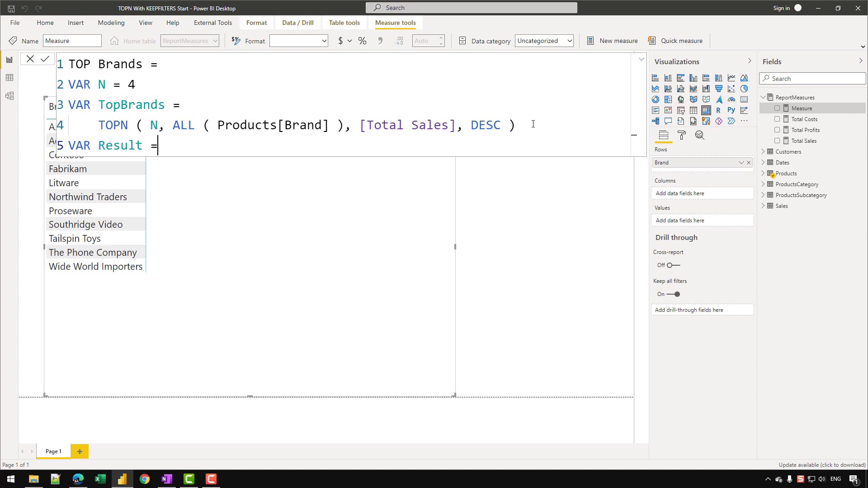
{"action": "key", "text": "shift+Return"}
{"action": "key", "text": "Tab"}
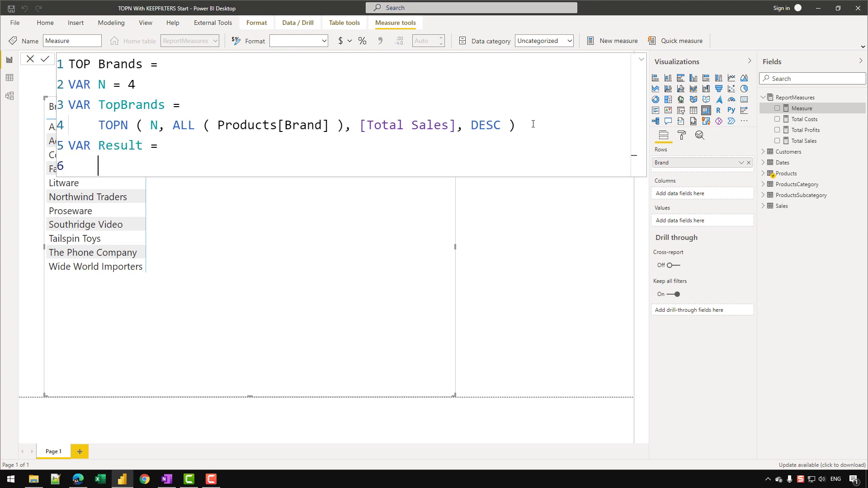
{"action": "type", "text": "CLAUC"}
{"action": "key", "text": "BackSpace"}
{"action": "key", "text": "BackSpace"}
{"action": "key", "text": "BackSpace"}
{"action": "key", "text": "BackSpace"}
{"action": "type", "text": "A"}
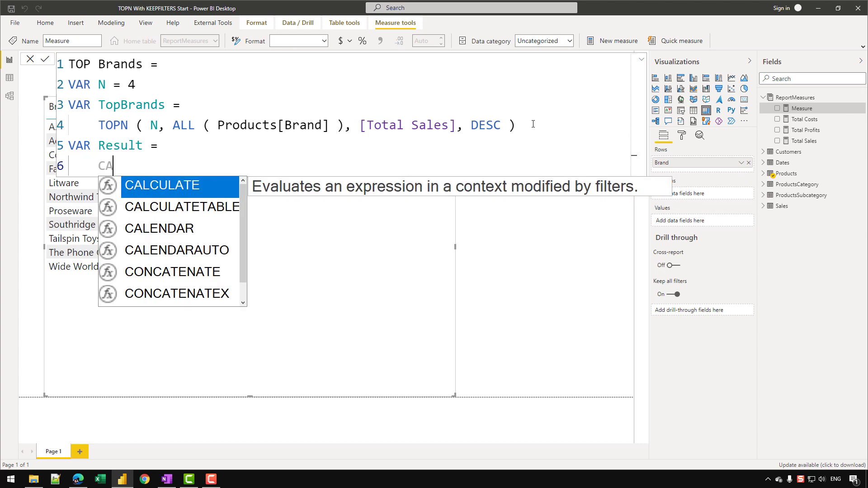
{"action": "type", "text": "LCULATE ( [TOTAL"}
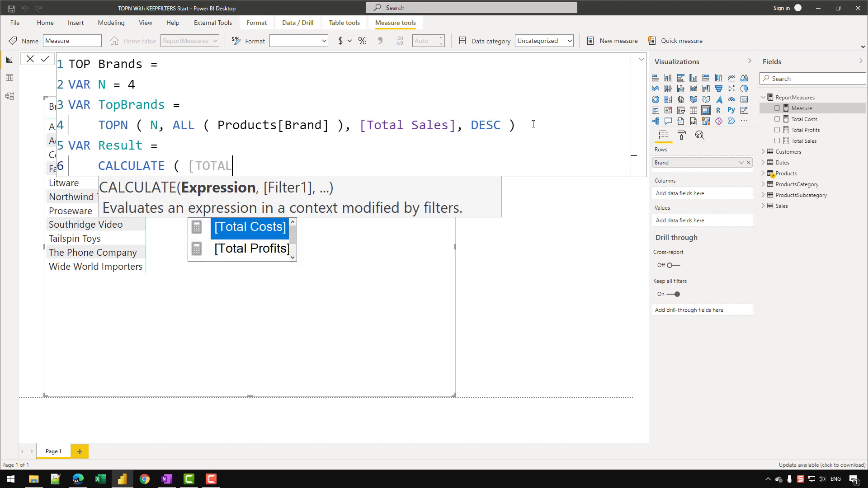
{"action": "key", "text": "Down"}
{"action": "key", "text": "Down"}
{"action": "key", "text": "Tab"}
{"action": "type", "text": ","}
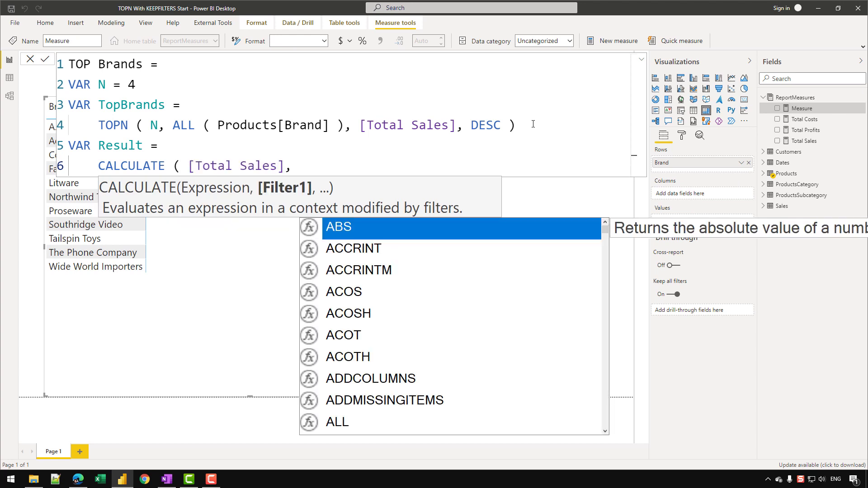
{"action": "key", "text": "Escape"}
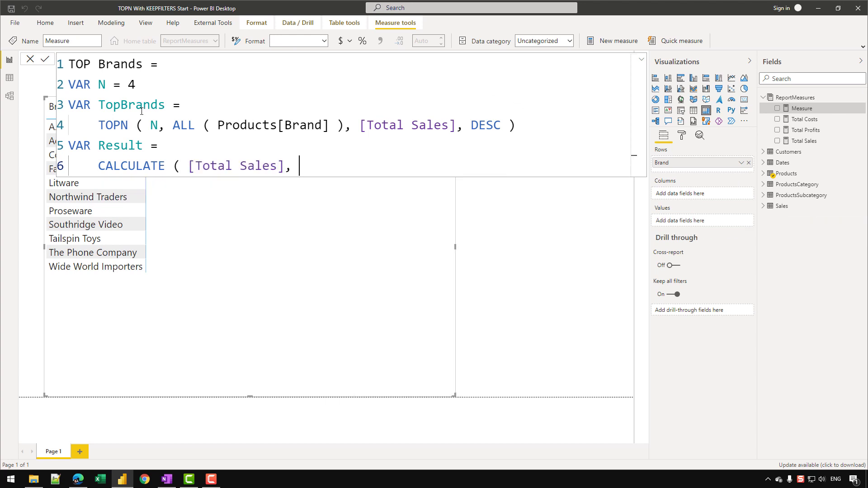
Use the TopBrands variable as the CALCULATE filter and close the expression
{"action": "double_click", "coordinate": [142, 111]}
{"action": "key", "text": "ctrl+c"}
{"action": "left_click", "coordinate": [299, 164]}
{"action": "key", "text": "ctrl+v"}
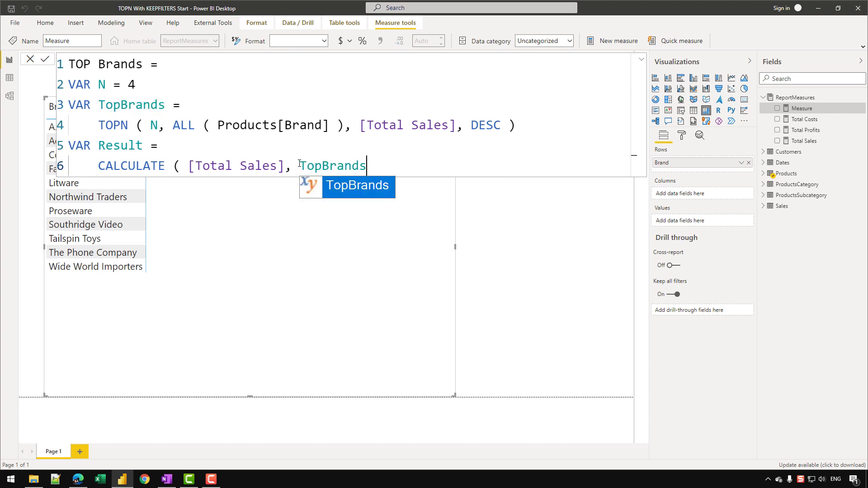
{"action": "key", "text": "Escape"}
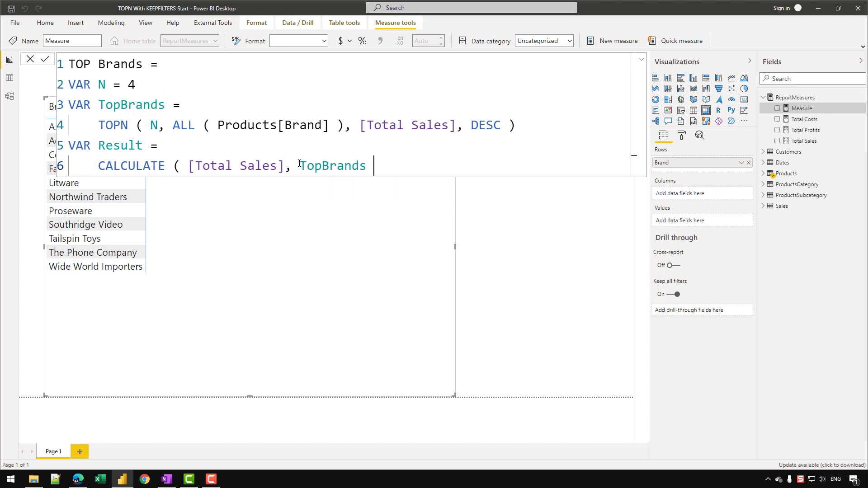
{"action": "type", "text": ")"}
Return Result at the end of the formula and commit the TOP Brands measure
{"action": "key", "text": "Return"}
{"action": "type", "text": "RETURN"}
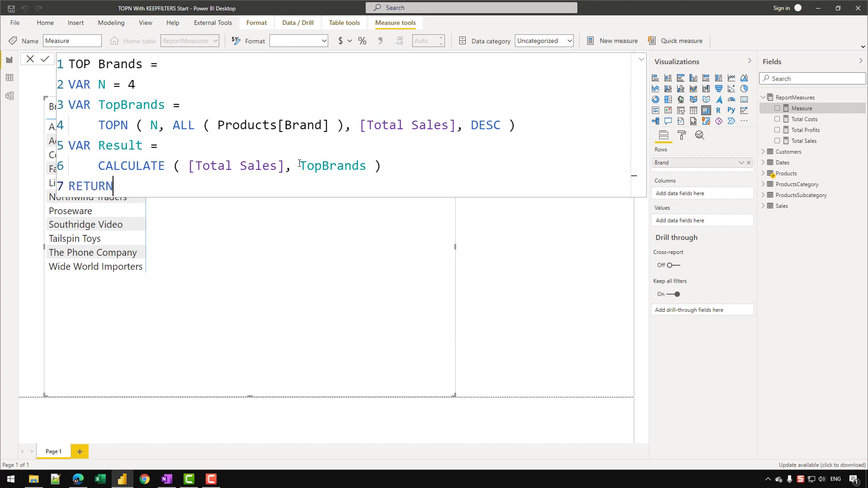
{"action": "key", "text": "Return"}
{"action": "type", "text": "RES"}
{"action": "key", "text": "Tab"}
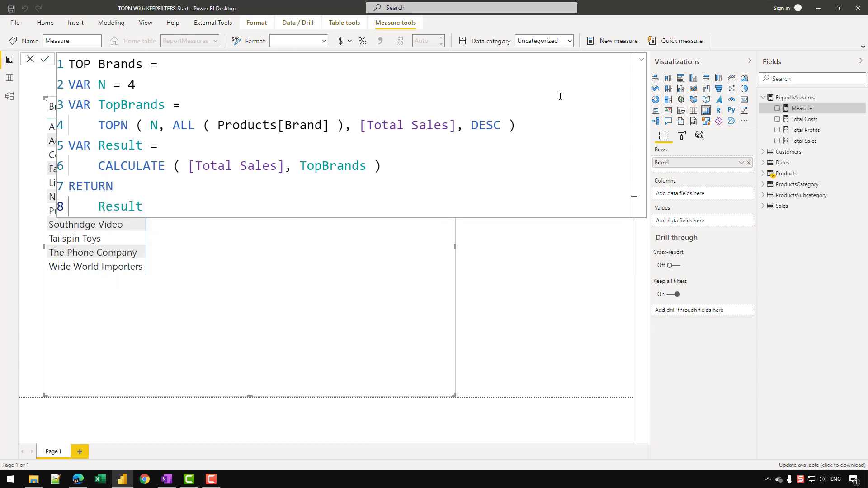
{"action": "left_click", "coordinate": [842, 111]}
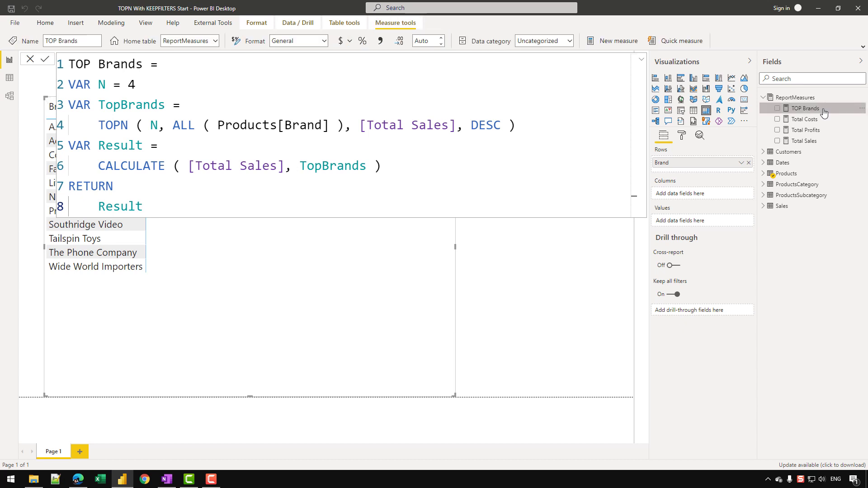
Add the TOP Brands and Total Sales measures to the Brand matrix, placing Total Sales before TOP Brands
{"action": "left_click_drag", "start_coordinate": [821, 112], "coordinate": [228, 305]}
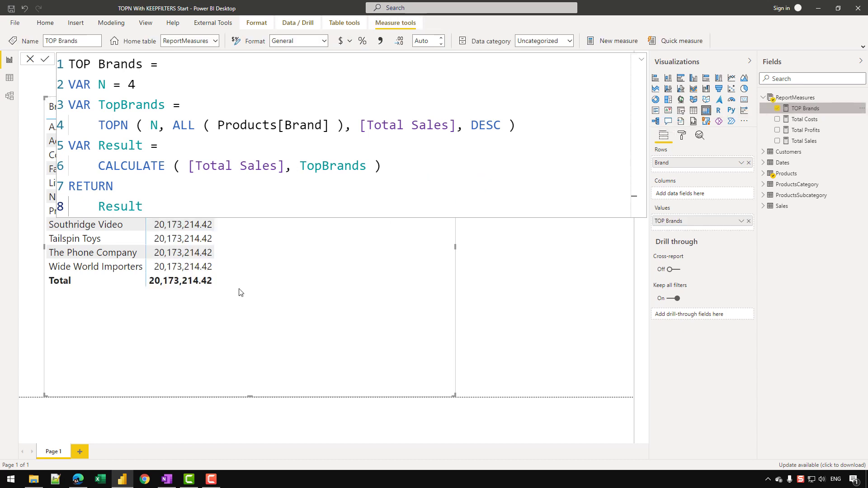
{"action": "left_click", "coordinate": [642, 59]}
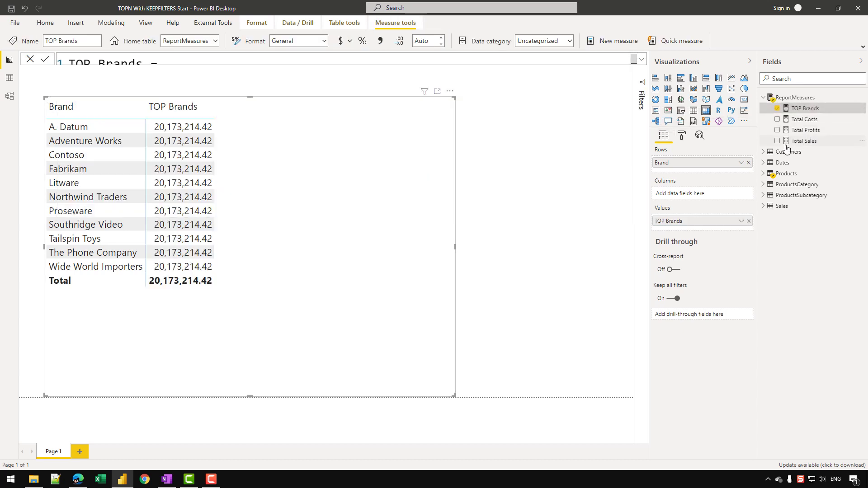
{"action": "left_click", "coordinate": [818, 141]}
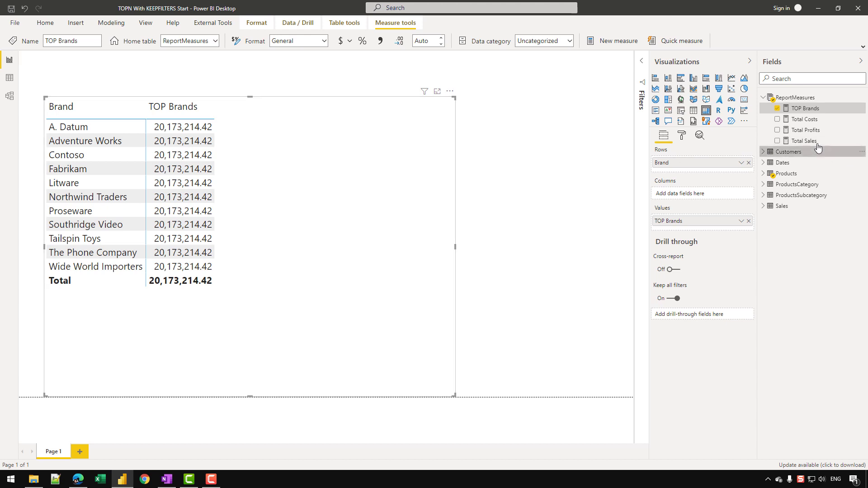
{"action": "left_click_drag", "start_coordinate": [820, 143], "coordinate": [221, 208]}
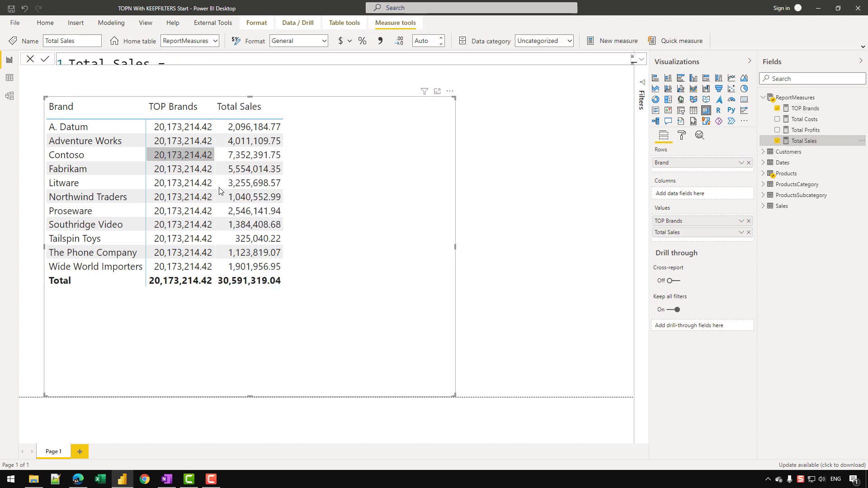
{"action": "left_click_drag", "start_coordinate": [688, 234], "coordinate": [687, 220]}
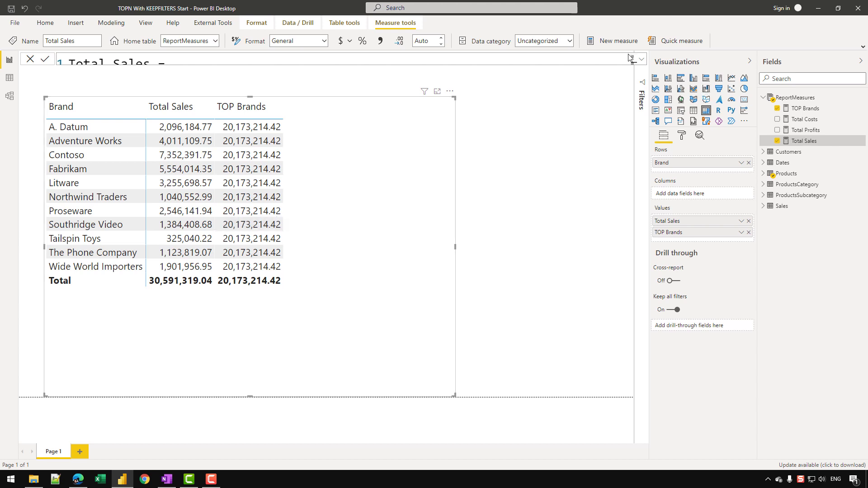
Replace Result with COUNTROWS ( TopBrands ) as the returned expression of the TOP Brands measure and commit it
{"action": "left_click", "coordinate": [642, 59]}
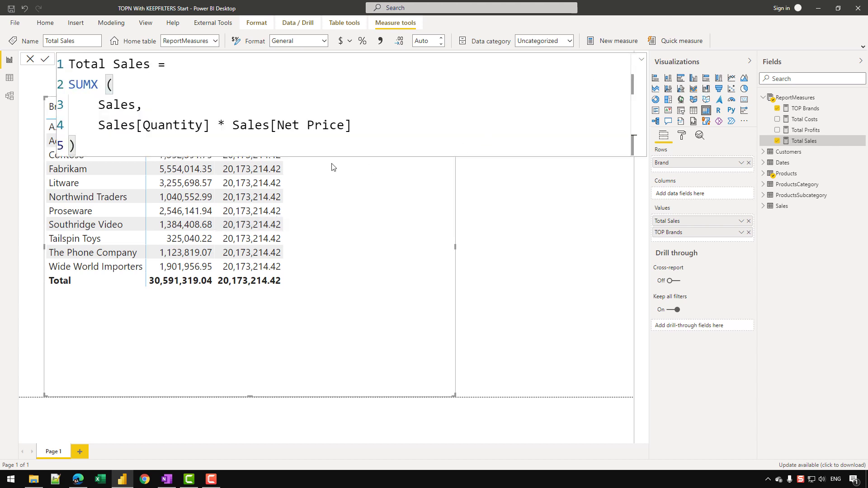
{"action": "left_click", "coordinate": [821, 111]}
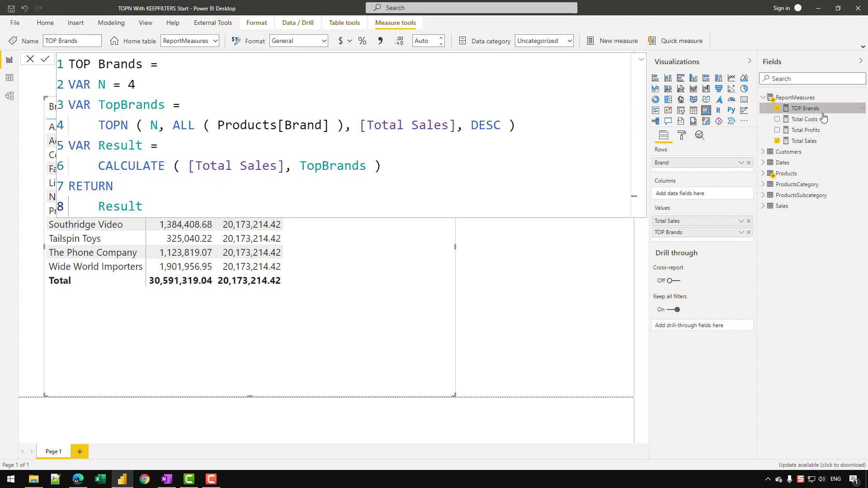
{"action": "double_click", "coordinate": [124, 105]}
{"action": "double_click", "coordinate": [120, 207]}
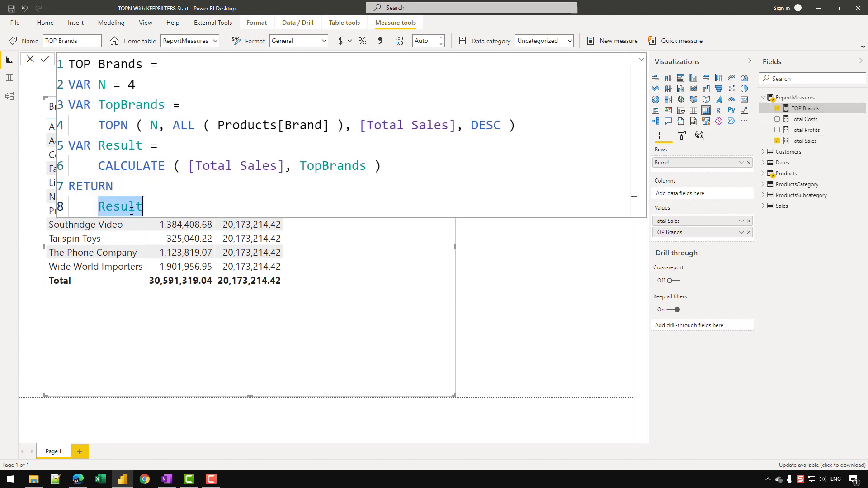
{"action": "type", "text": "COUNTROWS ( "}
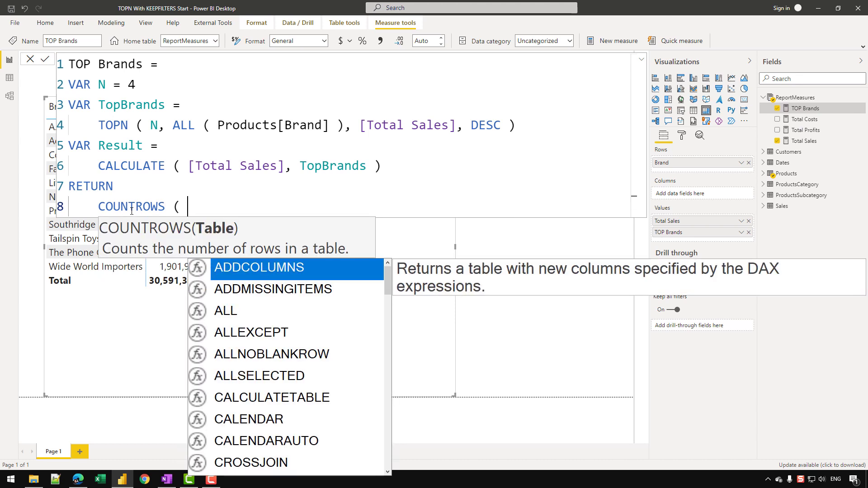
{"action": "type", "text": "TopBrands )"}
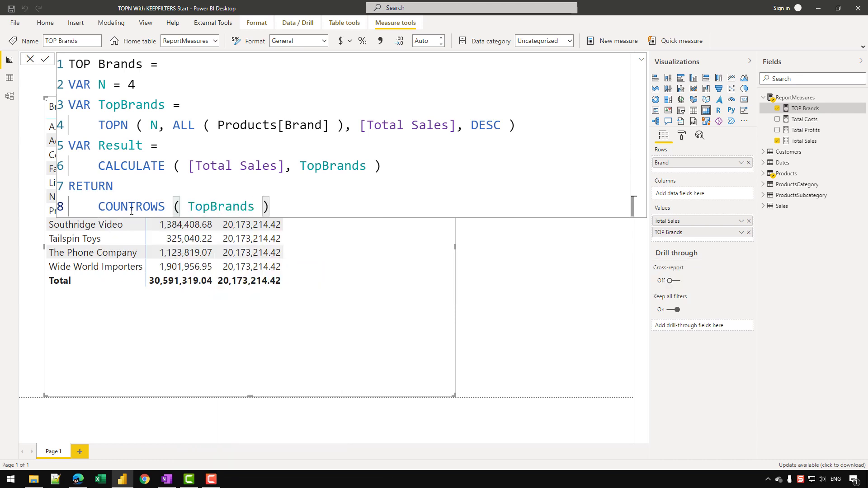
{"action": "key", "text": "Return"}
{"action": "left_click", "coordinate": [639, 61]}
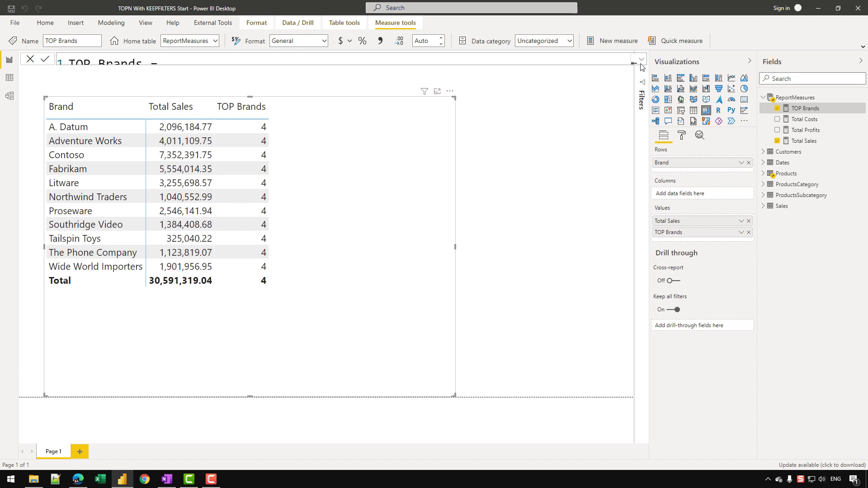
Copy the TOPN expression from the TopBrands variable in the TOP Brands measure
{"action": "left_click", "coordinate": [640, 60]}
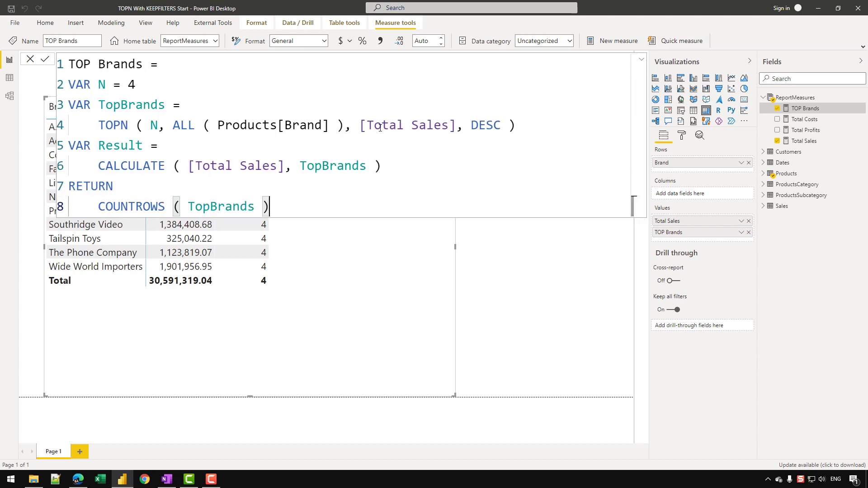
{"action": "left_click_drag", "start_coordinate": [534, 126], "coordinate": [98, 126]}
{"action": "key", "text": "ctrl+c"}
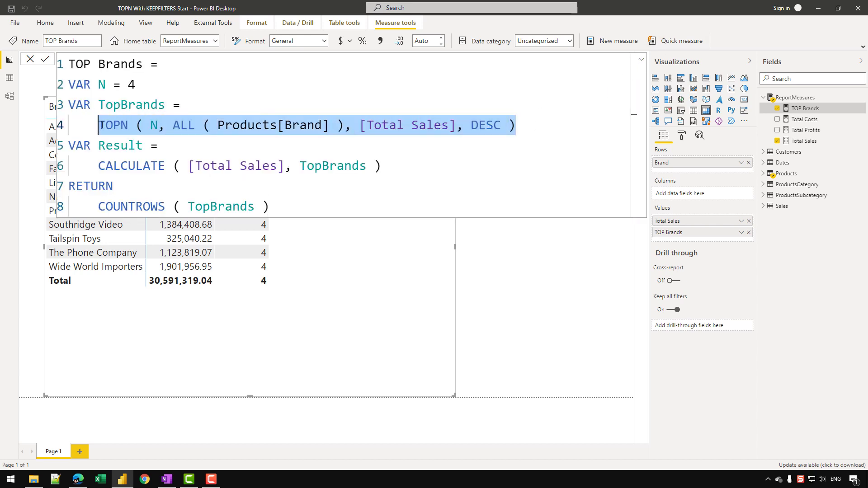
{"action": "left_click", "coordinate": [159, 89]}
Create a calculated table from the copied TOPN expression, replacing N with 4
{"action": "left_click", "coordinate": [10, 77]}
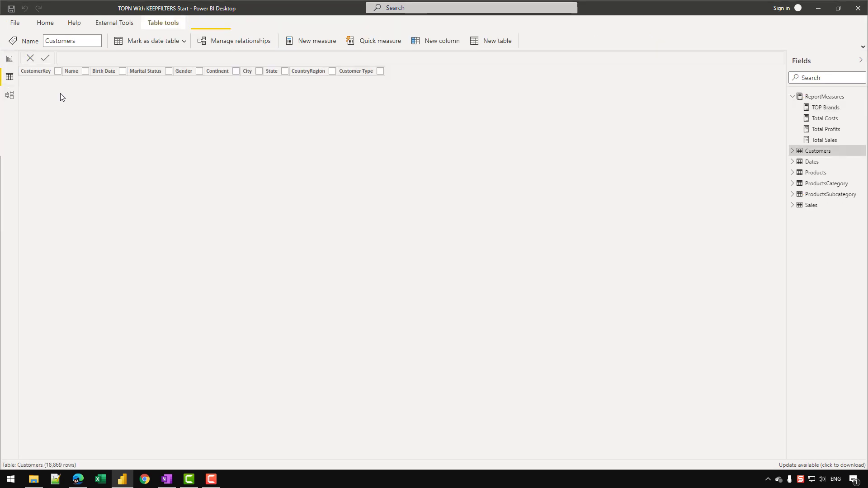
{"action": "left_click", "coordinate": [494, 40]}
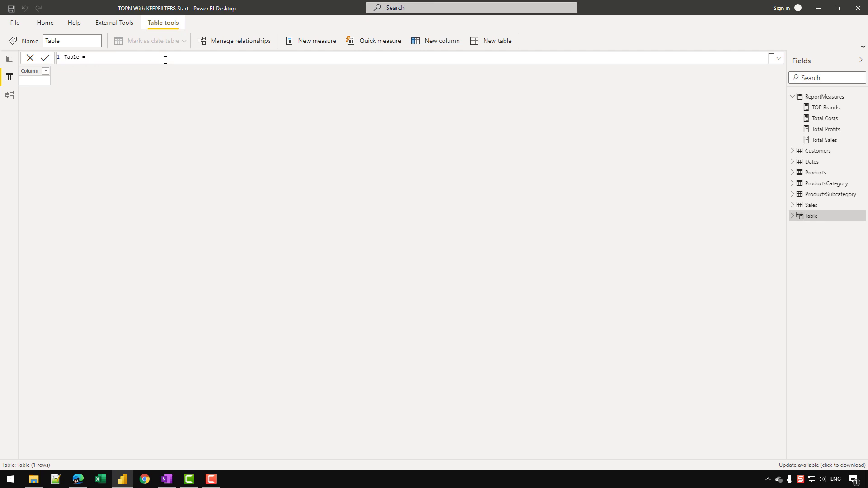
{"action": "key", "text": "shift+Return"}
{"action": "scroll", "coordinate": [165, 60], "scroll_direction": "up", "scroll_amount": 10}
{"action": "key", "text": "ctrl+v"}
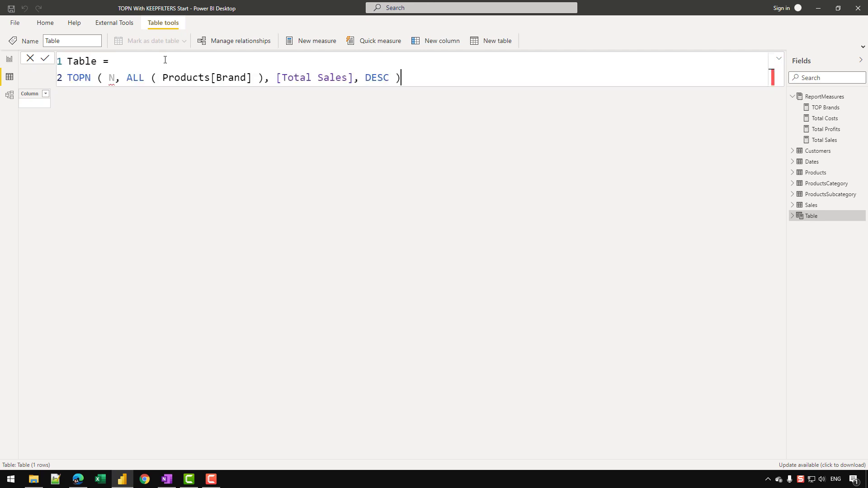
{"action": "double_click", "coordinate": [111, 77]}
{"action": "type", "text": "4"}
{"action": "key", "text": "Return"}
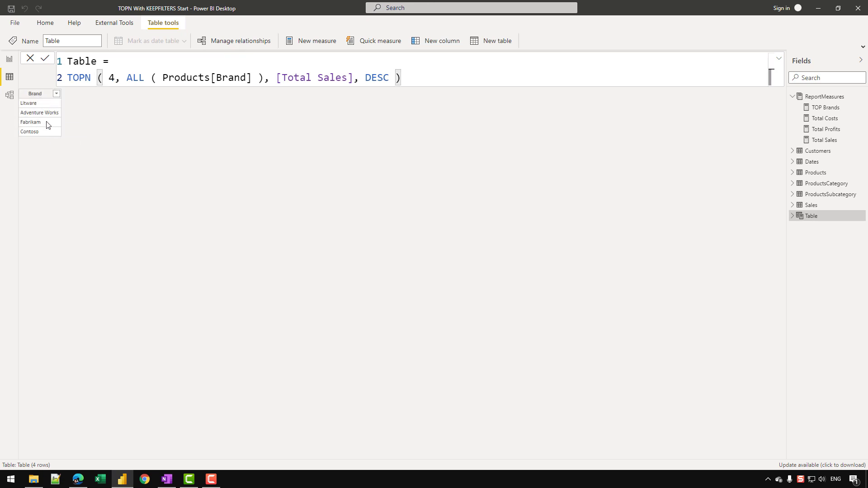
Sort the Brand matrix by Total Sales in descending order and compare its leading brands with the calculated table
{"action": "left_click", "coordinate": [10, 62]}
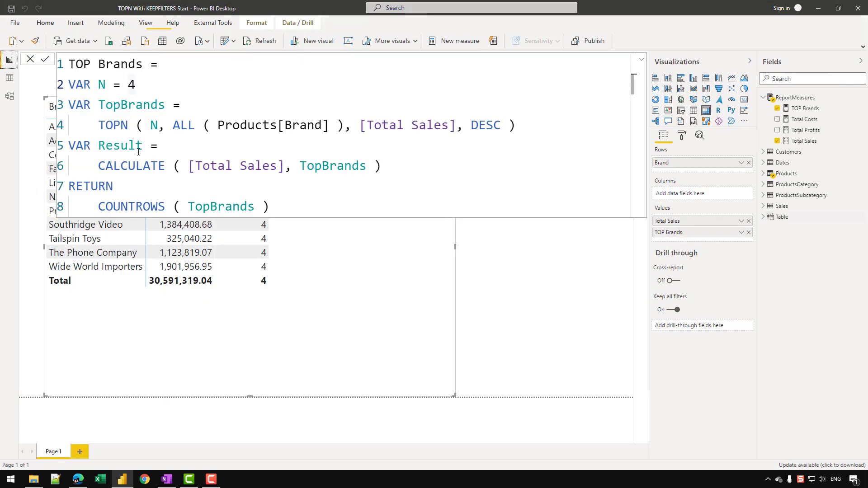
{"action": "left_click", "coordinate": [642, 60]}
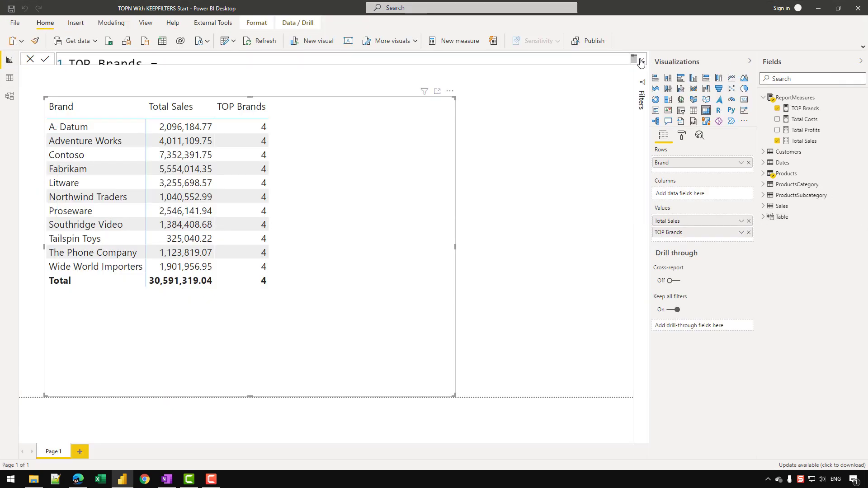
{"action": "left_click", "coordinate": [172, 110]}
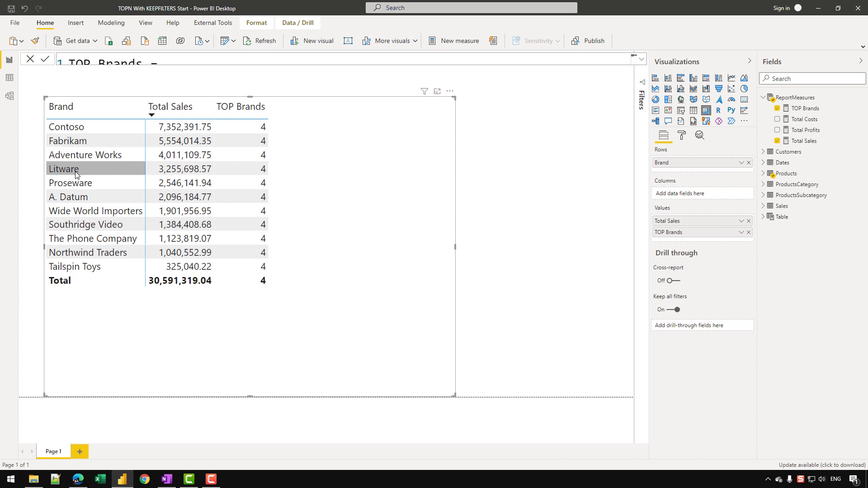
{"action": "left_click", "coordinate": [9, 78]}
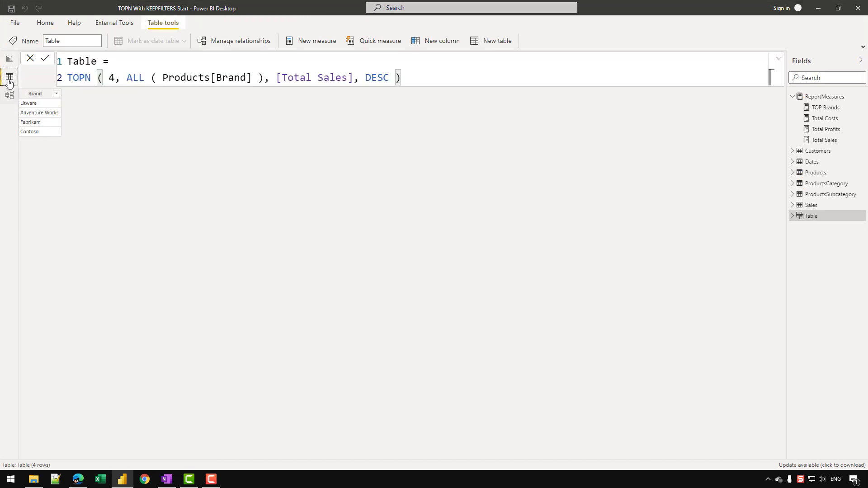
{"action": "left_click", "coordinate": [9, 59]}
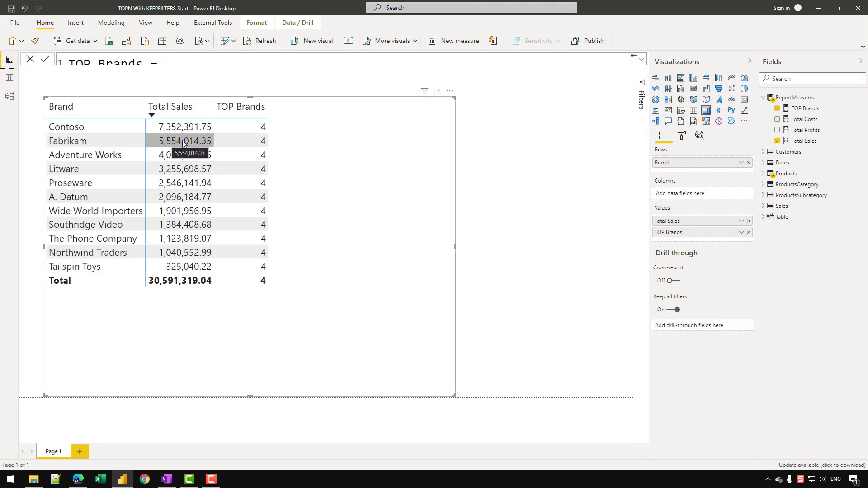
Return Result instead of COUNTROWS ( TopBrands ) in the TOP Brands measure and commit it
{"action": "left_click", "coordinate": [642, 59]}
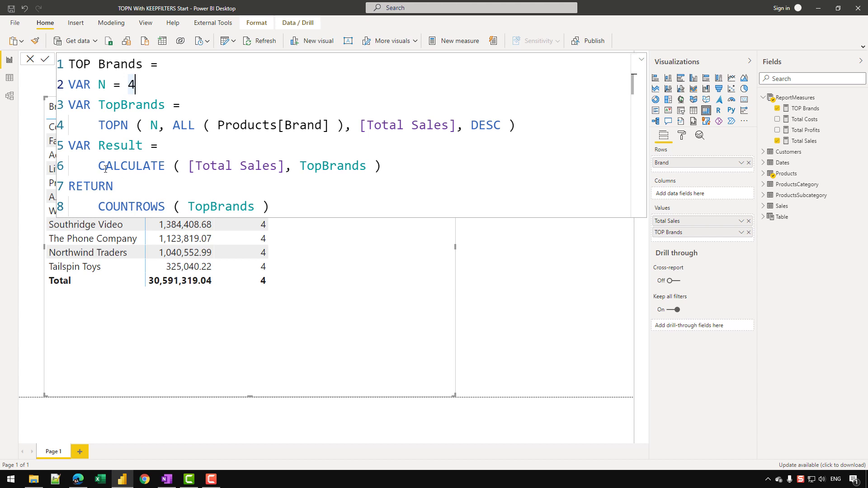
{"action": "left_click_drag", "start_coordinate": [99, 166], "coordinate": [422, 164]}
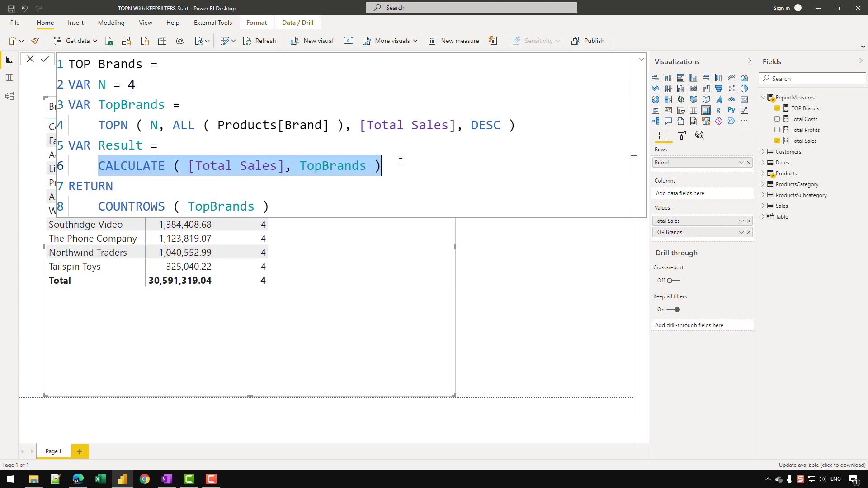
{"action": "double_click", "coordinate": [120, 146]}
{"action": "key", "text": "ctrl+c"}
{"action": "left_click_drag", "start_coordinate": [99, 207], "coordinate": [396, 207]}
{"action": "key", "text": "ctrl+v"}
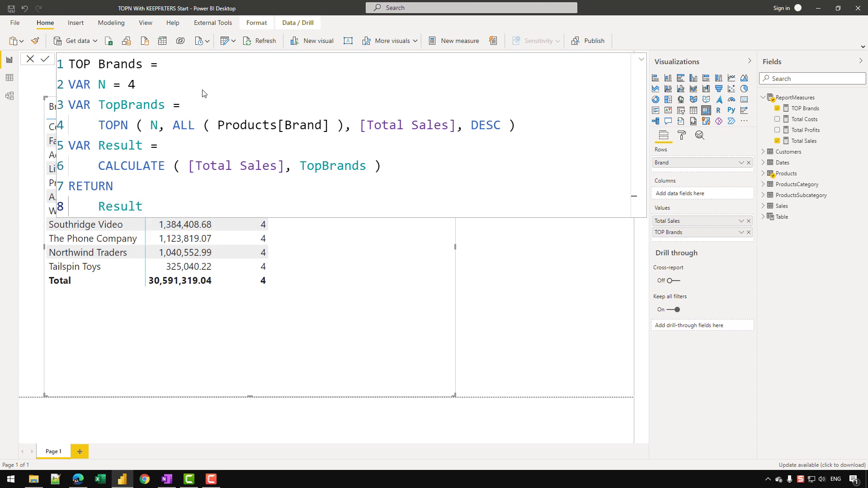
Shorten the Brand matrix and move it lower on the report page
{"action": "left_click_drag", "start_coordinate": [249, 393], "coordinate": [267, 310]}
{"action": "left_click_drag", "start_coordinate": [407, 267], "coordinate": [393, 353]}
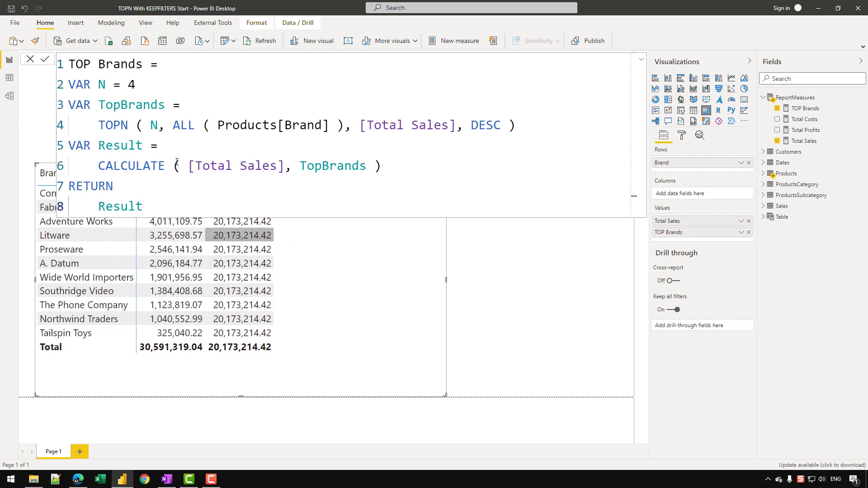
Examine how the TopBrands table filters CALCULATE in the Result variable and compare it with the TOP Brands values in the matrix
{"action": "left_click_drag", "start_coordinate": [98, 125], "coordinate": [532, 118]}
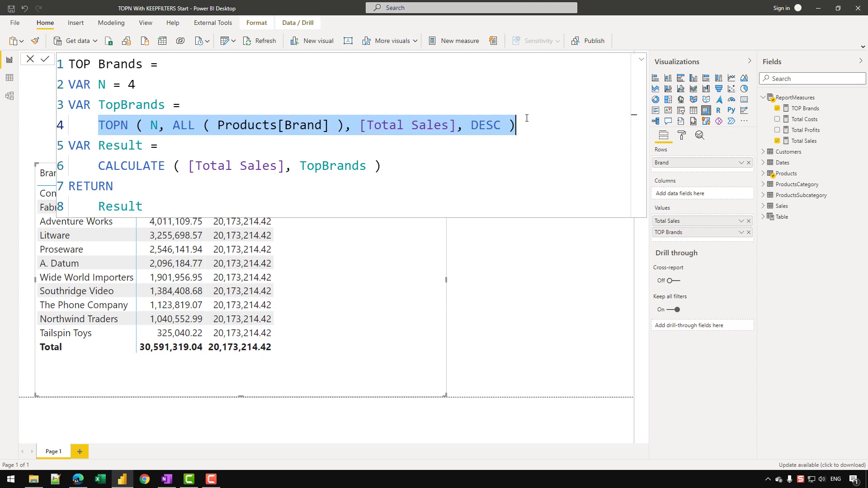
{"action": "double_click", "coordinate": [328, 175]}
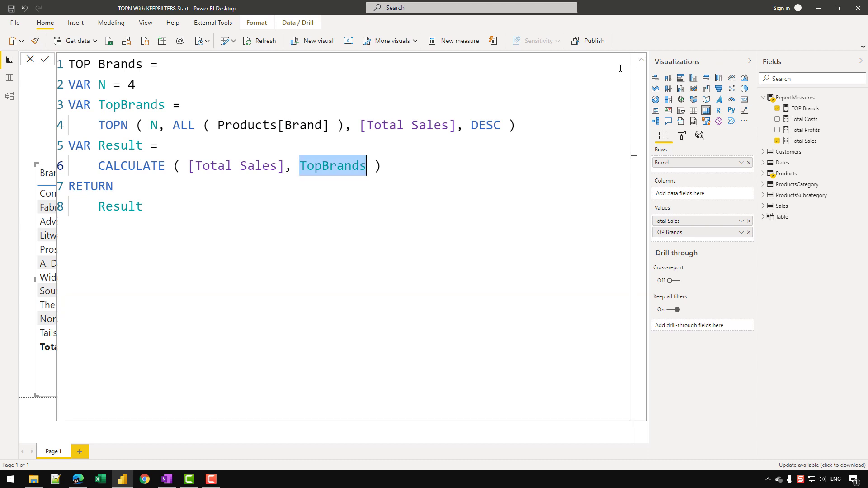
{"action": "left_click", "coordinate": [642, 60]}
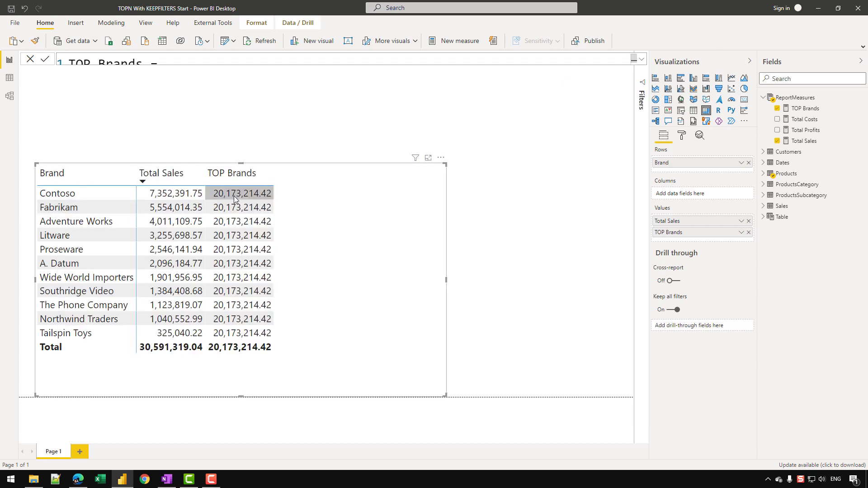
{"action": "mouse_move", "coordinate": [253, 198]}
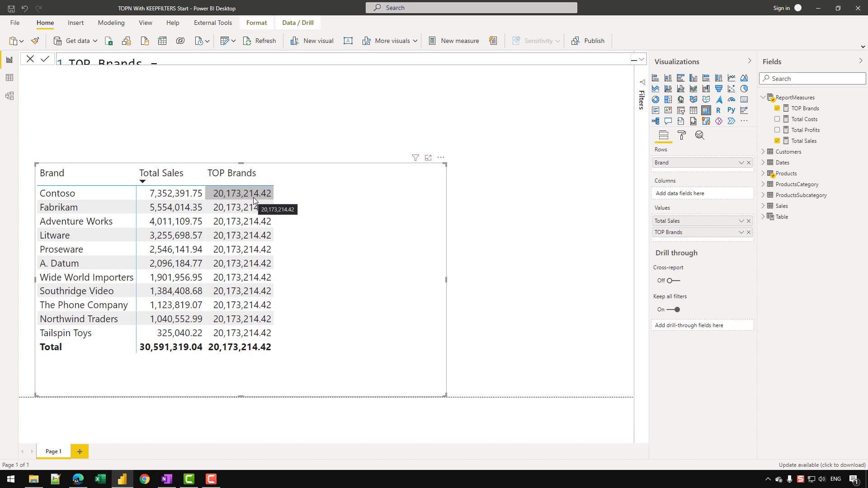
{"action": "left_click", "coordinate": [642, 60]}
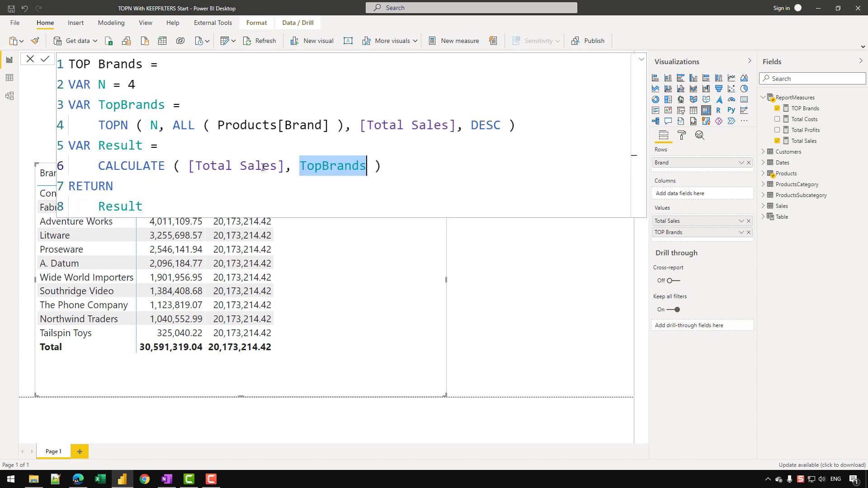
{"action": "left_click", "coordinate": [338, 166]}
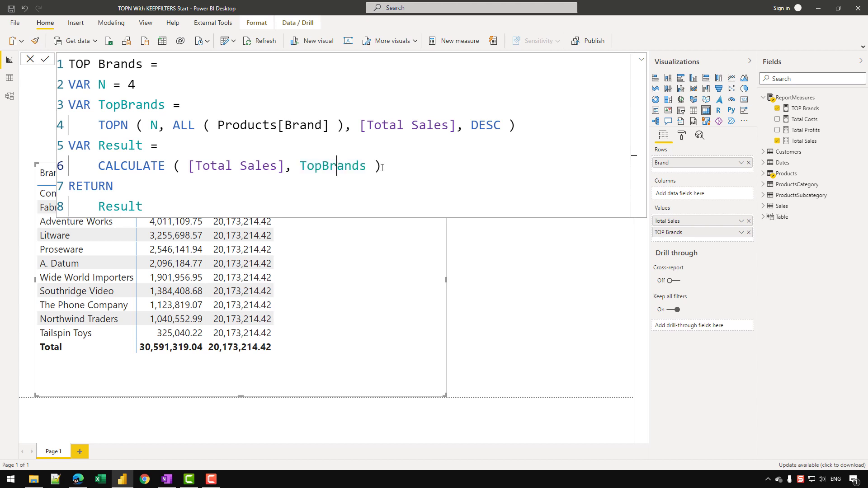
{"action": "left_click", "coordinate": [392, 166]}
{"action": "left_click", "coordinate": [102, 166]}
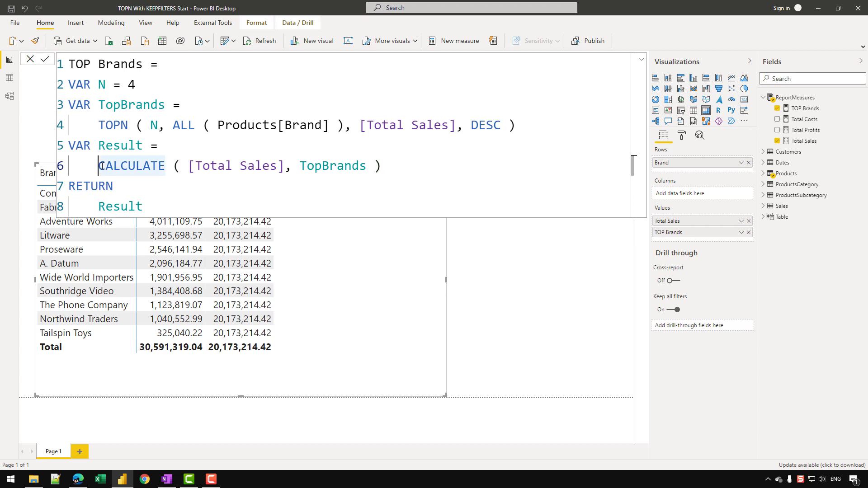
{"action": "left_click", "coordinate": [341, 167]}
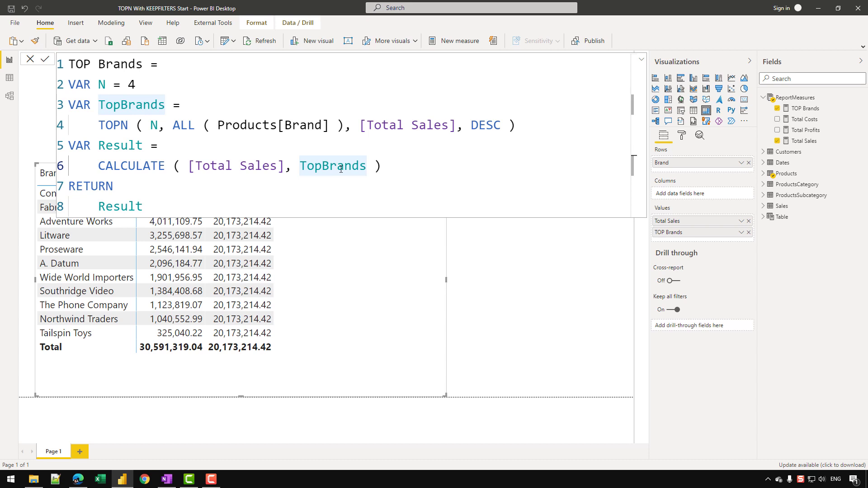
Wrap the TopBrands filter argument of CALCULATE in KEEPFILTERS and close both parentheses
{"action": "left_click", "coordinate": [302, 165]}
{"action": "type", "text": "KEE"}
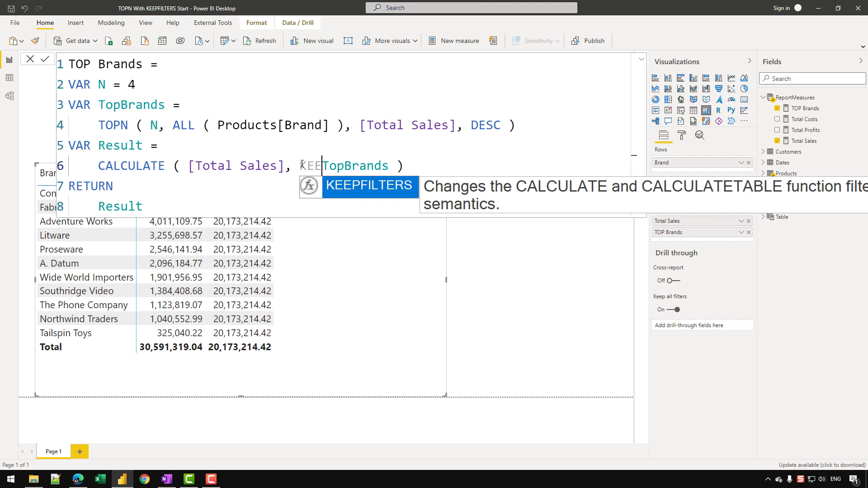
{"action": "key", "text": "Tab"}
{"action": "type", "text": "("}
{"action": "key", "text": "End"}
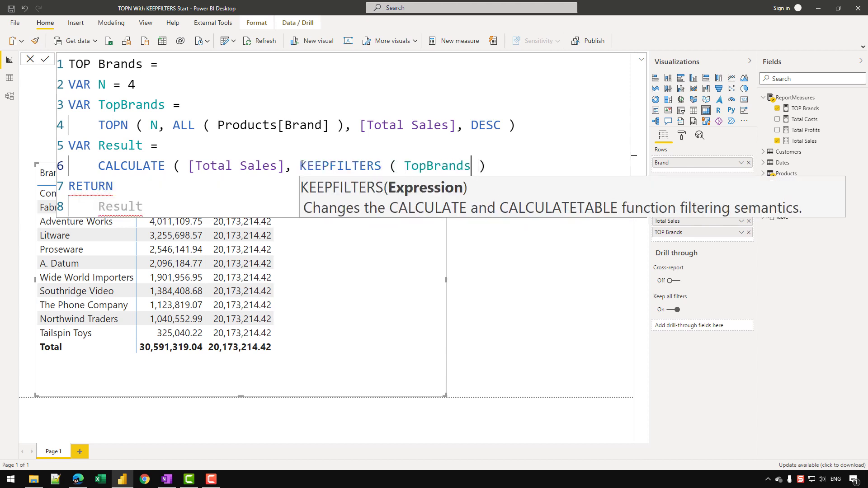
{"action": "type", "text": ")"}
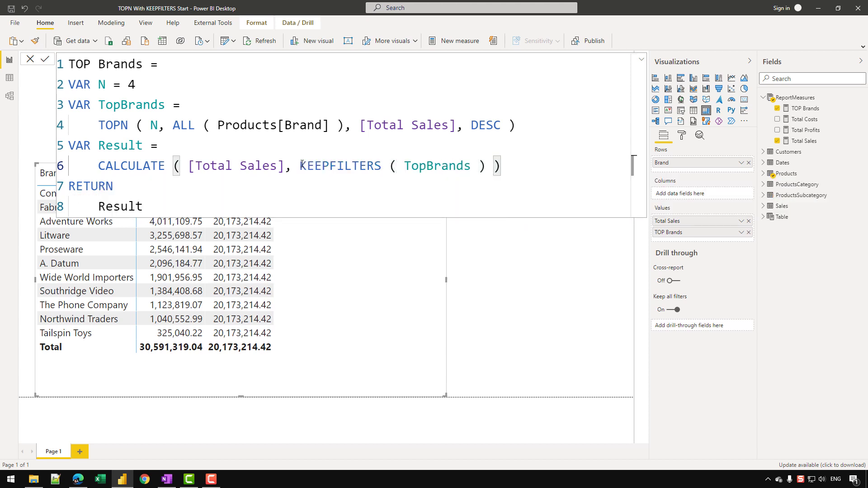
{"action": "left_click", "coordinate": [316, 138]}
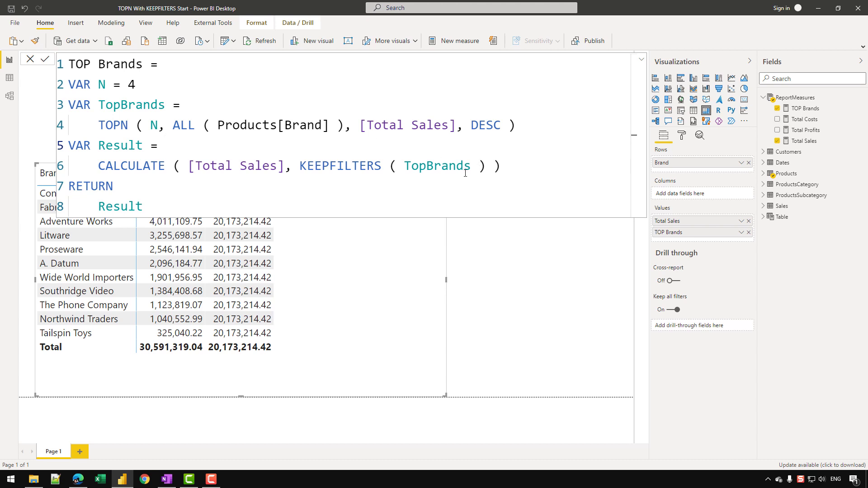
{"action": "double_click", "coordinate": [419, 165]}
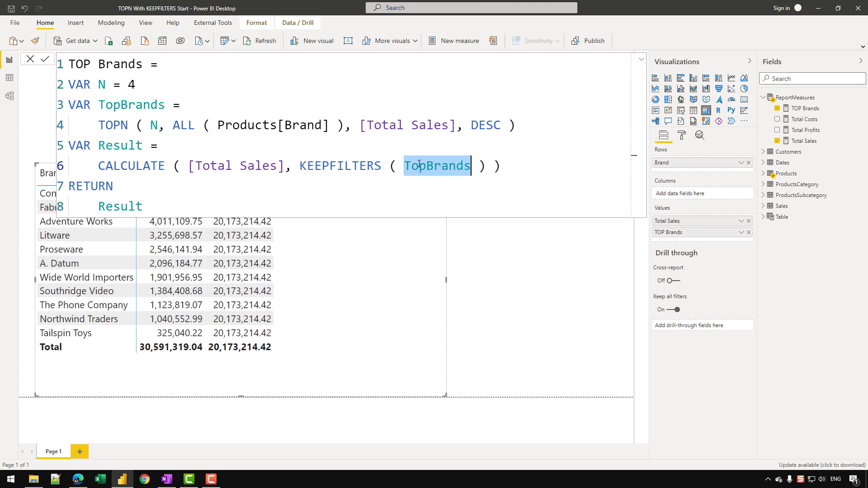
{"action": "left_click", "coordinate": [417, 149]}
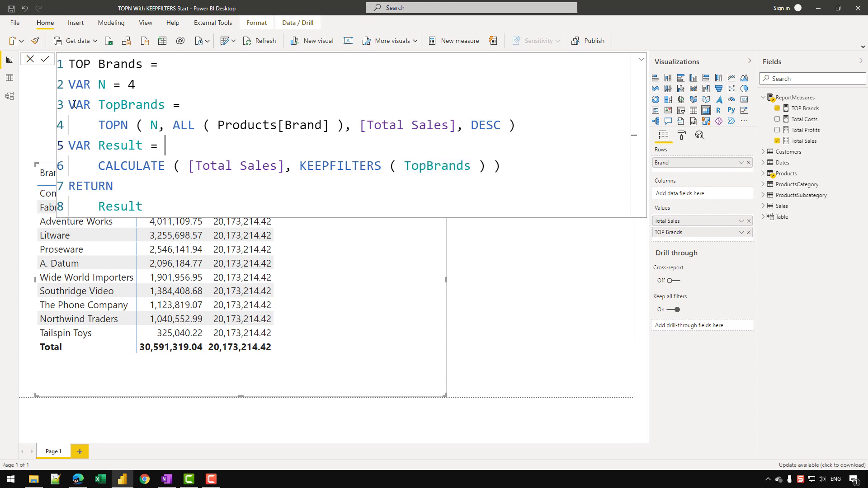
Commit the TOP Brands measure with its KEEPFILTERS change and copy the measure's whole formula
{"action": "left_click", "coordinate": [43, 59]}
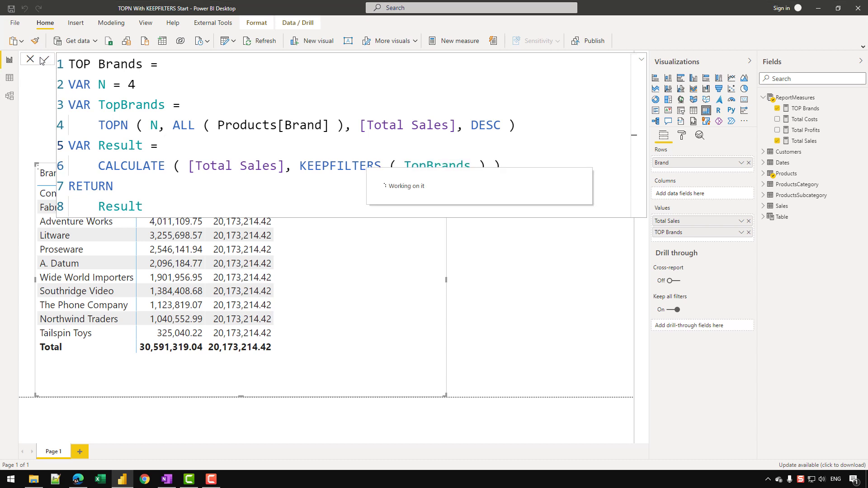
{"action": "left_click", "coordinate": [638, 60]}
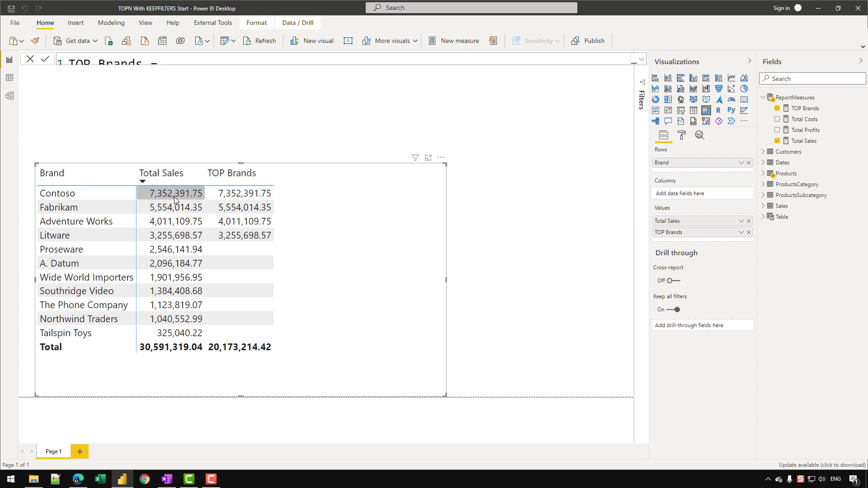
{"action": "left_click", "coordinate": [641, 59]}
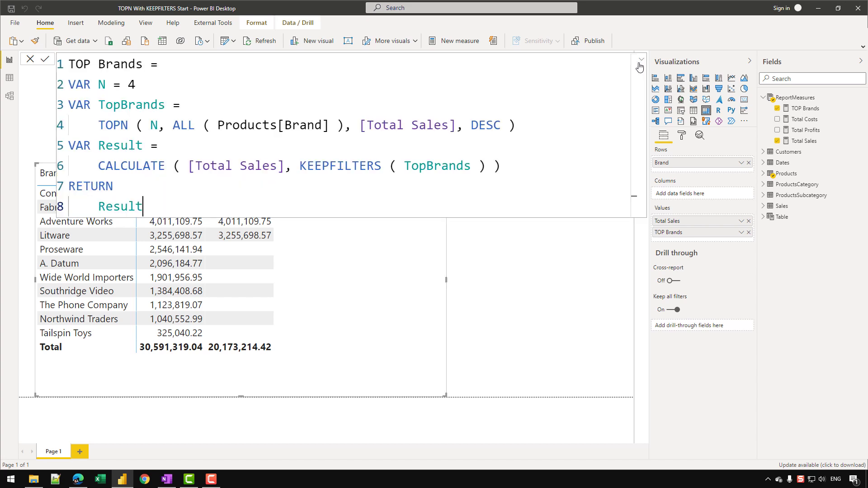
{"action": "key", "text": "ctrl+a"}
{"action": "key", "text": "ctrl+c"}
Create a new measure in the ReportMeasures table from the copied formula and name it Bottom Brands
{"action": "left_click", "coordinate": [421, 106]}
{"action": "left_click", "coordinate": [861, 119]}
{"action": "left_click", "coordinate": [217, 136]}
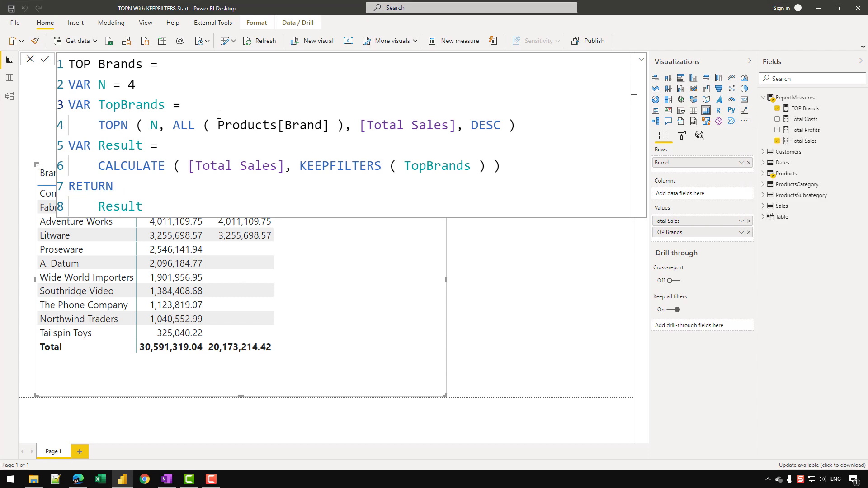
{"action": "key", "text": "ctrl+v"}
{"action": "double_click", "coordinate": [86, 69]}
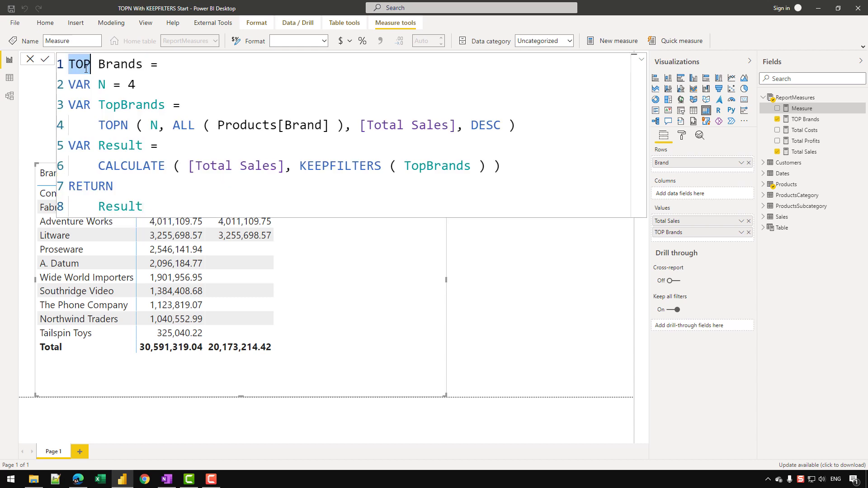
{"action": "type", "text": "Bt"}
{"action": "key", "text": "BackSpace"}
{"action": "type", "text": "ottom"}
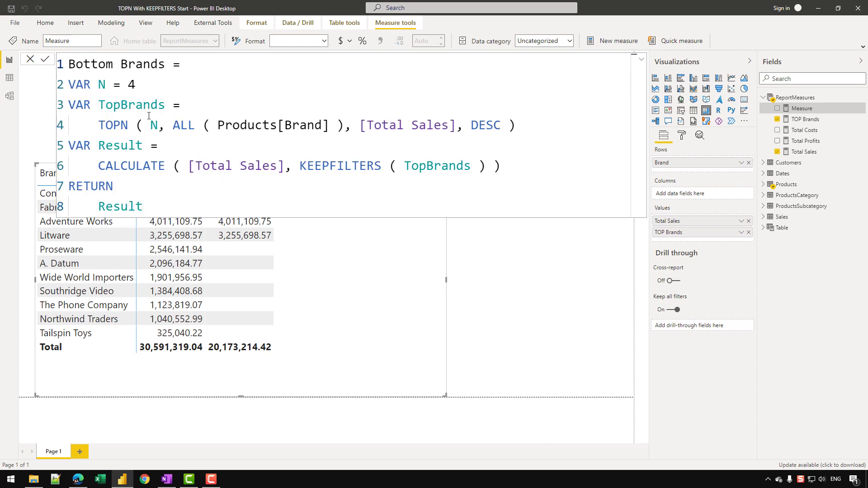
Change the TOPN sort order in the Bottom Brands measure to ASC and commit the measure
{"action": "double_click", "coordinate": [477, 126]}
{"action": "type", "text": "ASC"}
{"action": "left_click", "coordinate": [490, 92]}
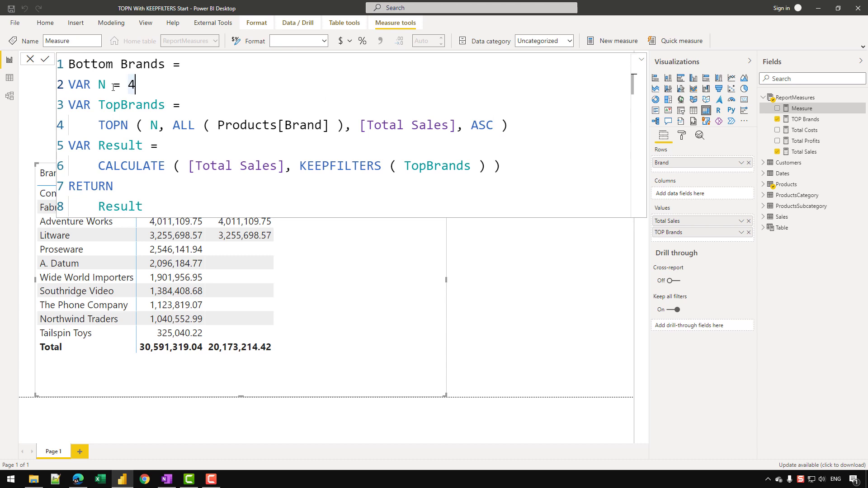
{"action": "left_click", "coordinate": [687, 65]}
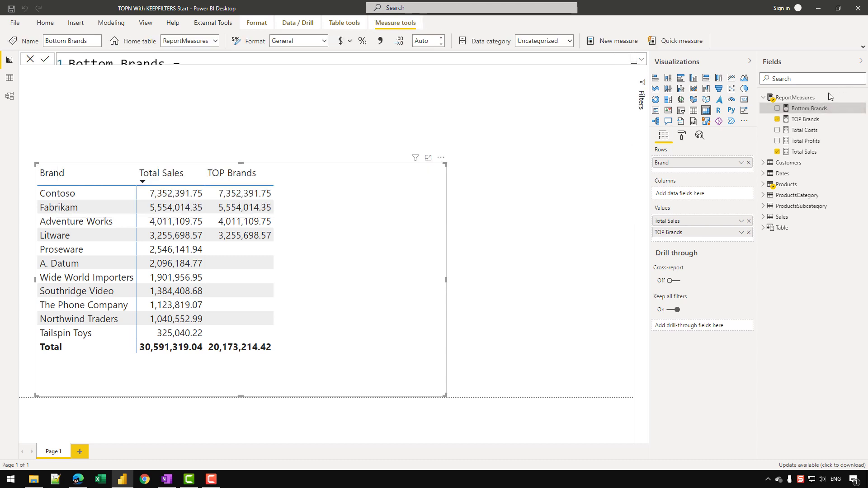
Add the Bottom Brands measure to the Brand matrix and reopen its full formula
{"action": "left_click_drag", "start_coordinate": [819, 109], "coordinate": [278, 282]}
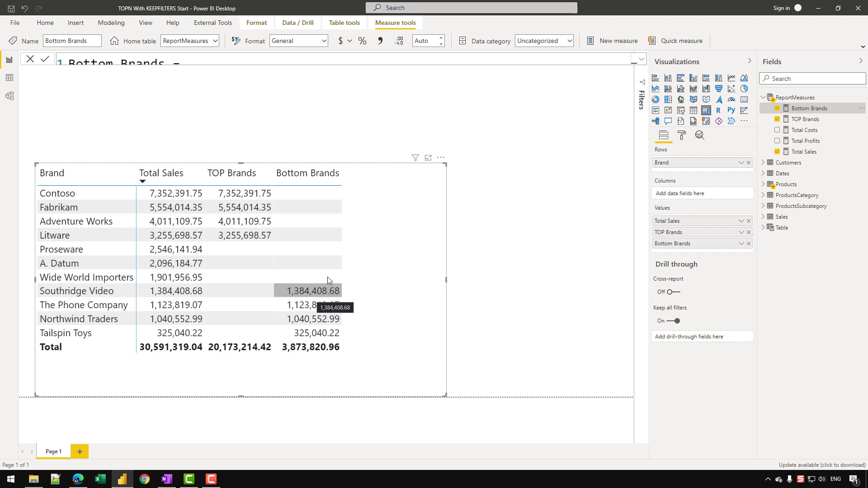
{"action": "left_click", "coordinate": [642, 59]}
{"action": "left_click", "coordinate": [538, 106]}
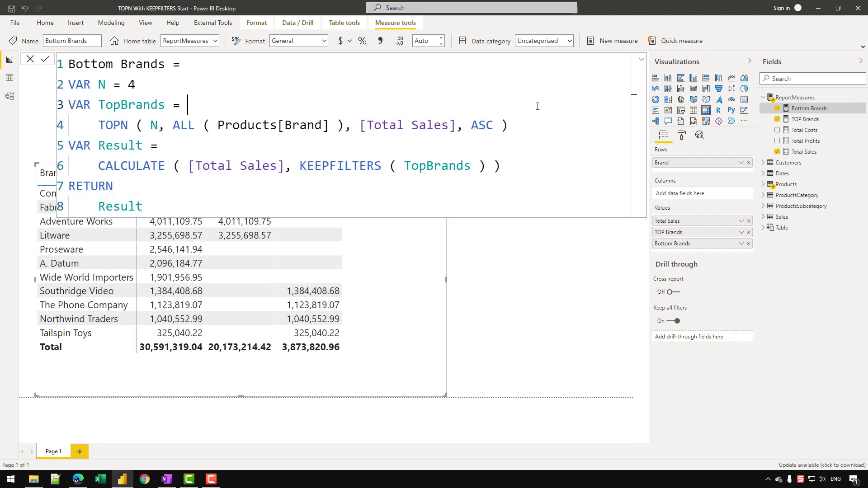